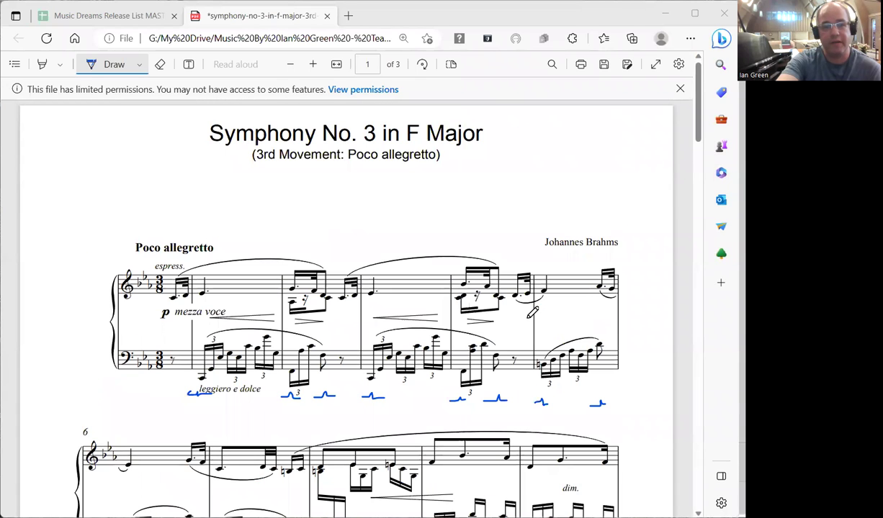
scroll(532, 310, "down", 2)
scroll(529, 306, "down", 2)
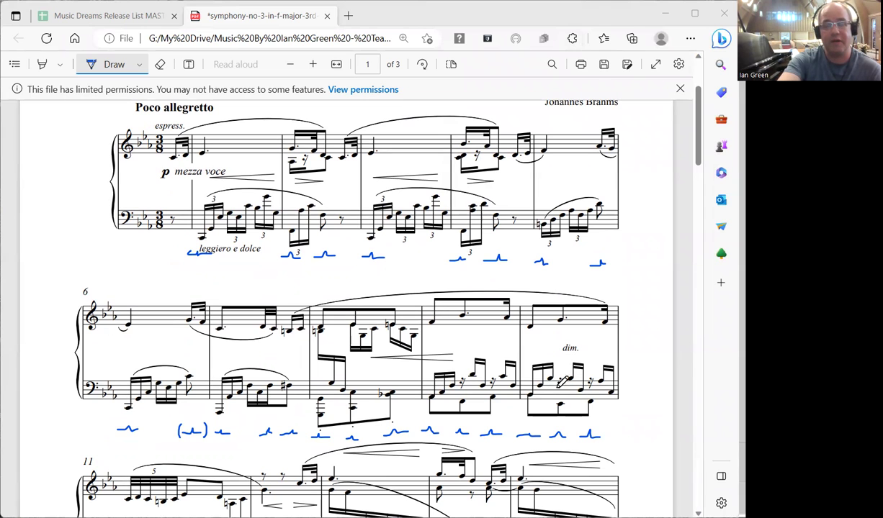
scroll(566, 378, "down", 1)
scroll(576, 379, "down", 1)
scroll(579, 378, "up", 2)
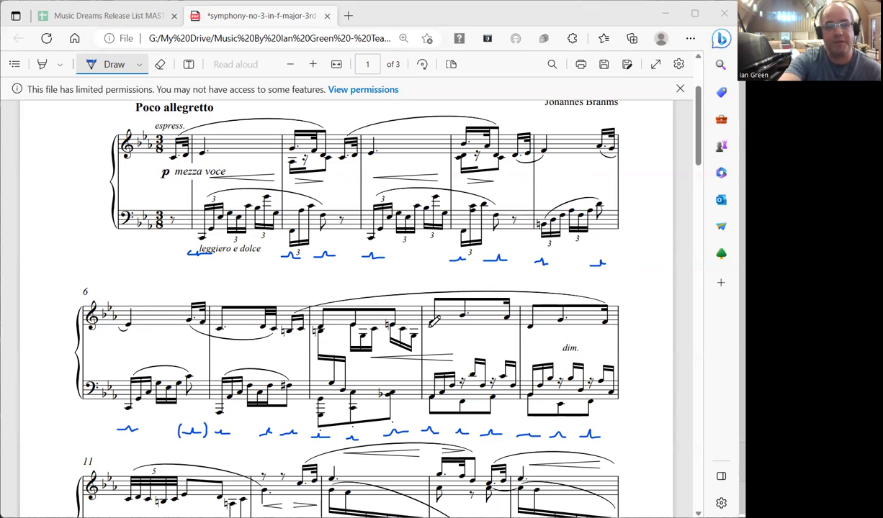
scroll(351, 351, "down", 1)
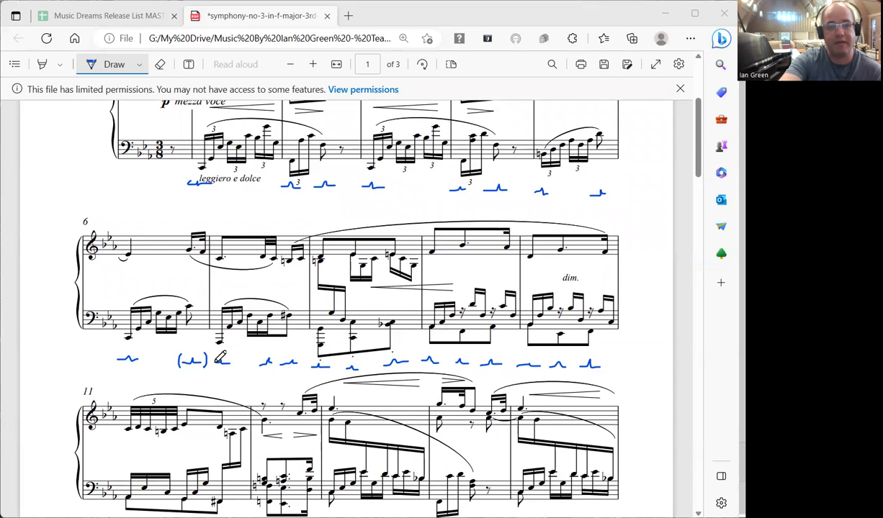
- Draw a short blue pedal stroke under the bass staff at bar 7's start, beside the bracketed mark
left_click_drag(214, 364, 229, 364)
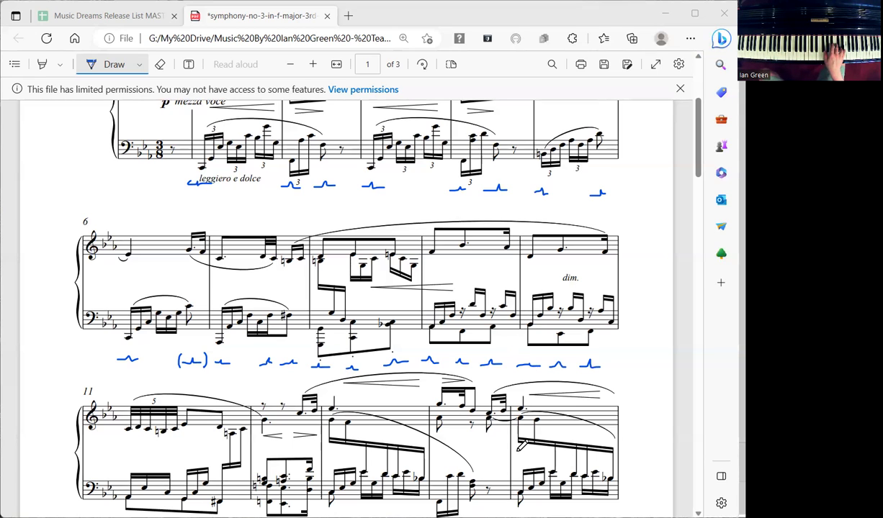
scroll(521, 446, "up", 1)
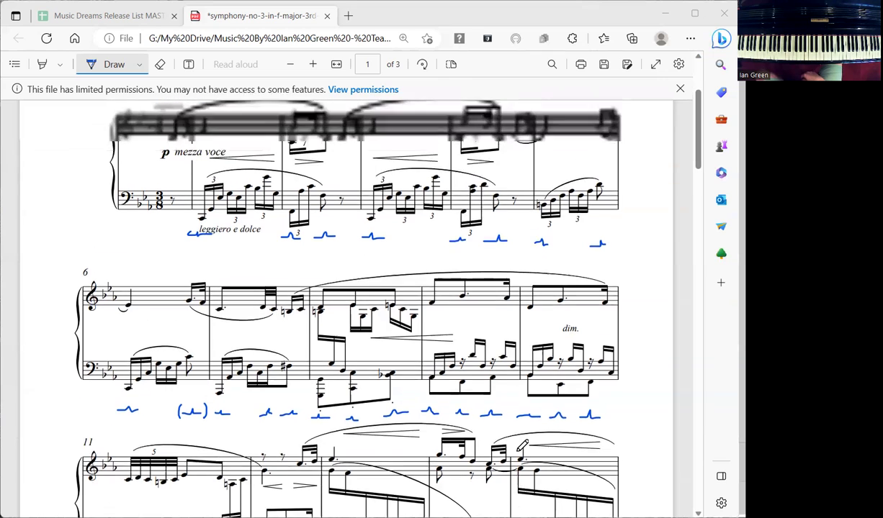
scroll(522, 446, "down", 1)
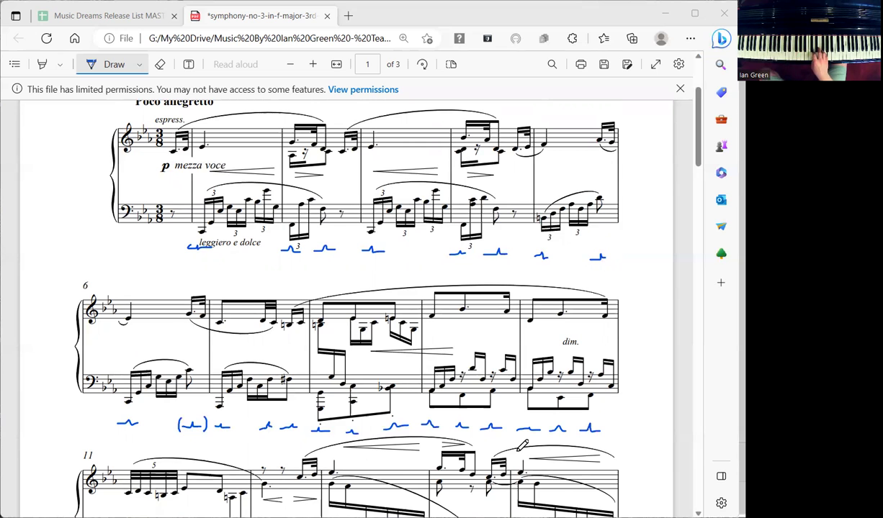
scroll(522, 446, "down", 2)
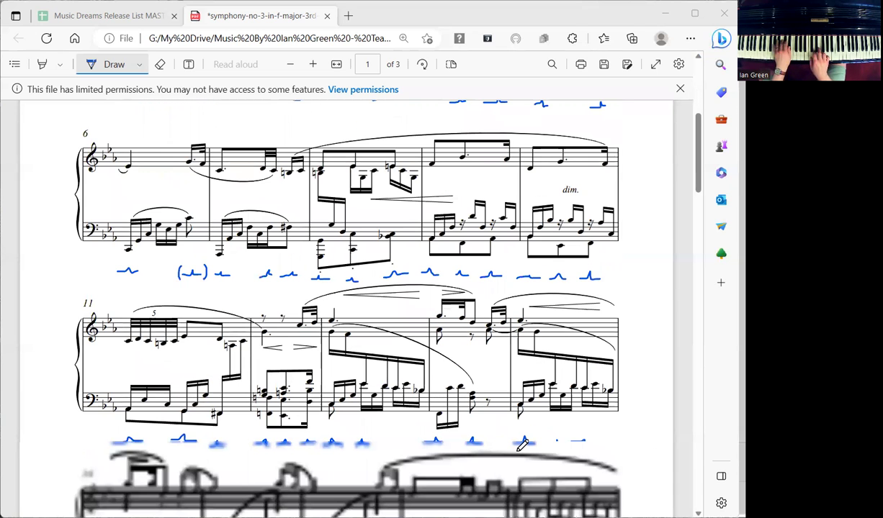
scroll(522, 446, "down", 1)
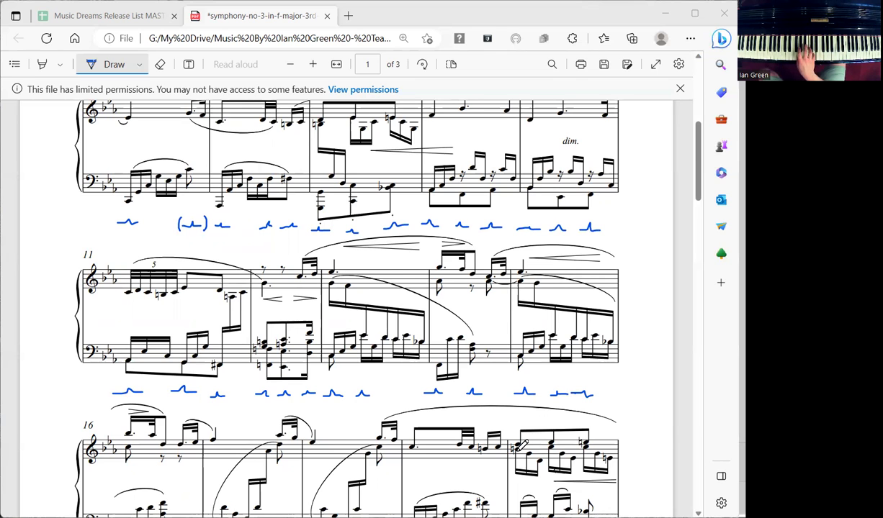
scroll(523, 446, "down", 2)
scroll(522, 447, "down", 1)
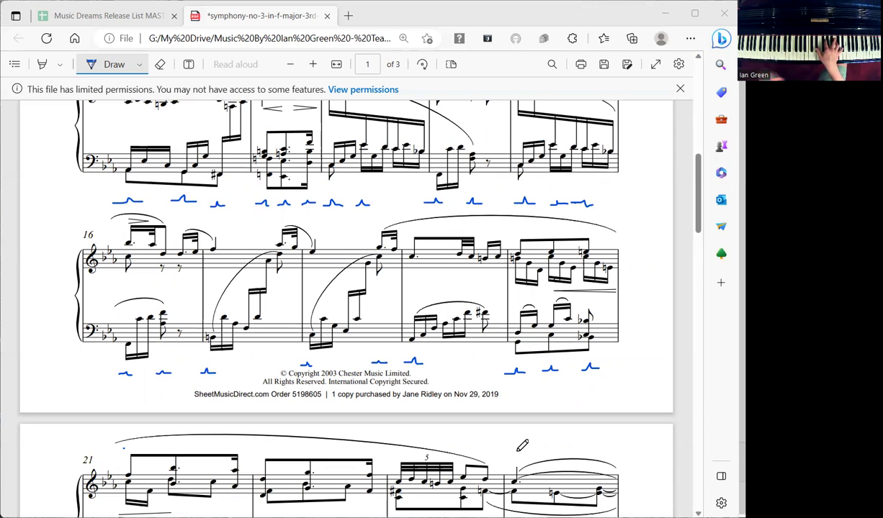
scroll(522, 446, "down", 2)
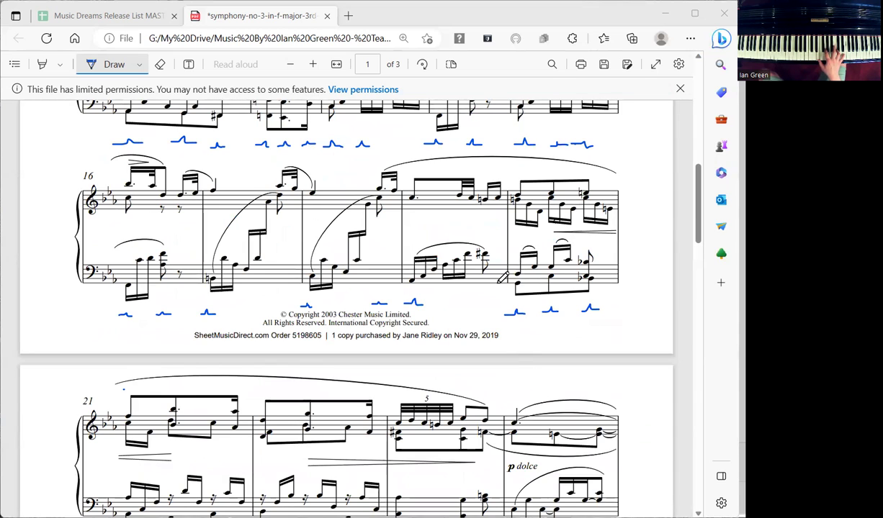
scroll(478, 125, "down", 3)
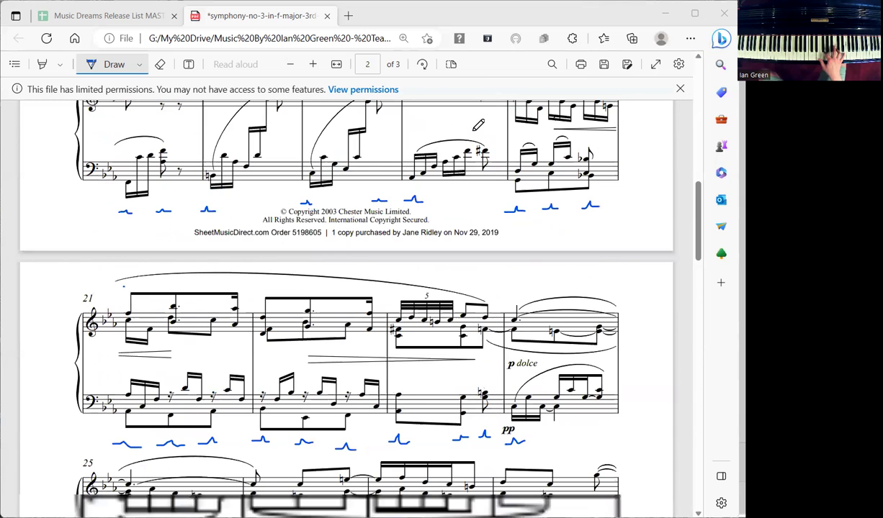
scroll(478, 125, "down", 2)
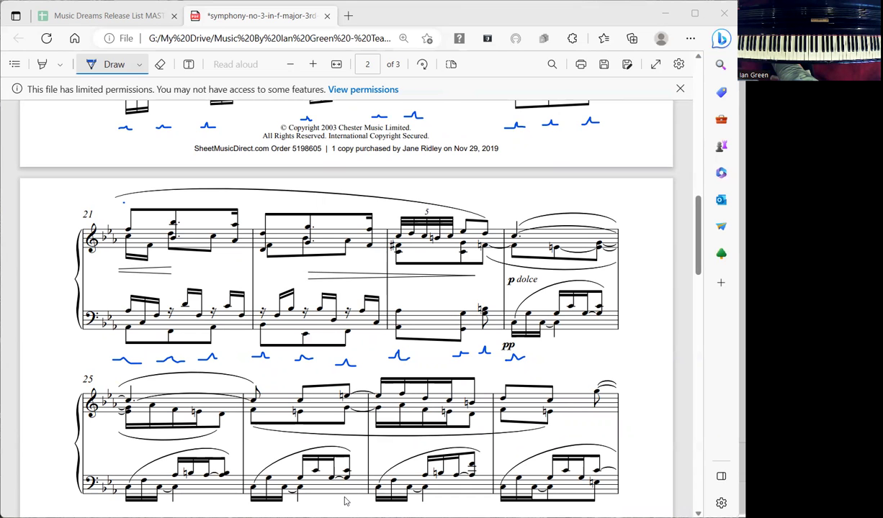
scroll(382, 396, "up", 1)
scroll(404, 324, "down", 1)
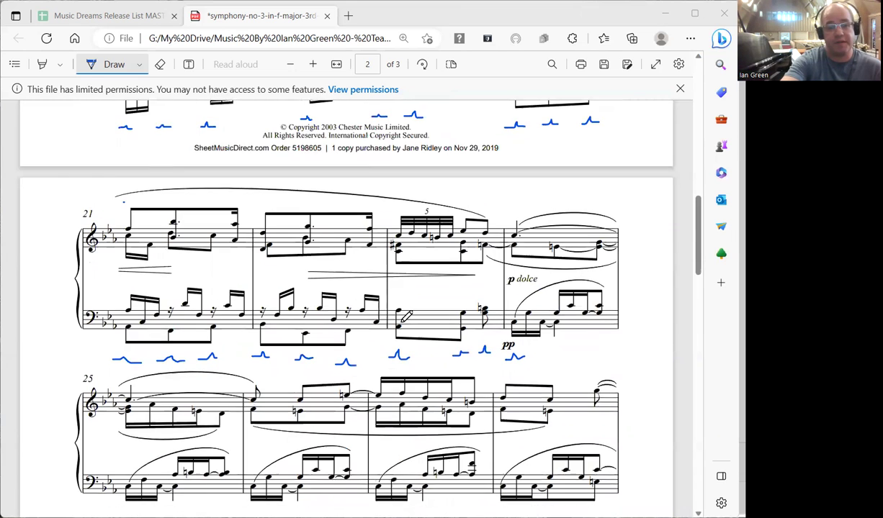
scroll(432, 302, "down", 1)
scroll(461, 268, "up", 1)
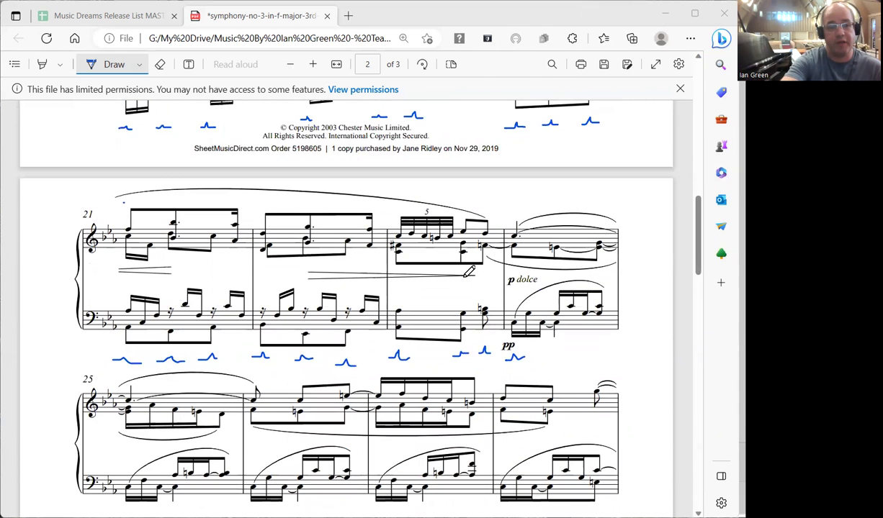
scroll(468, 271, "up", 2)
scroll(454, 303, "up", 2)
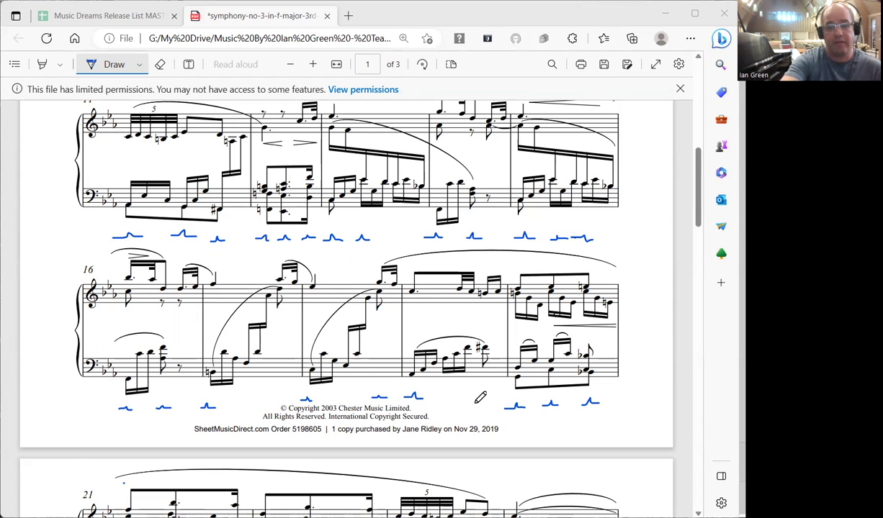
- Sketch a short blue pedal stroke under the bass staff near the end of bar 19
left_click_drag(475, 402, 491, 401)
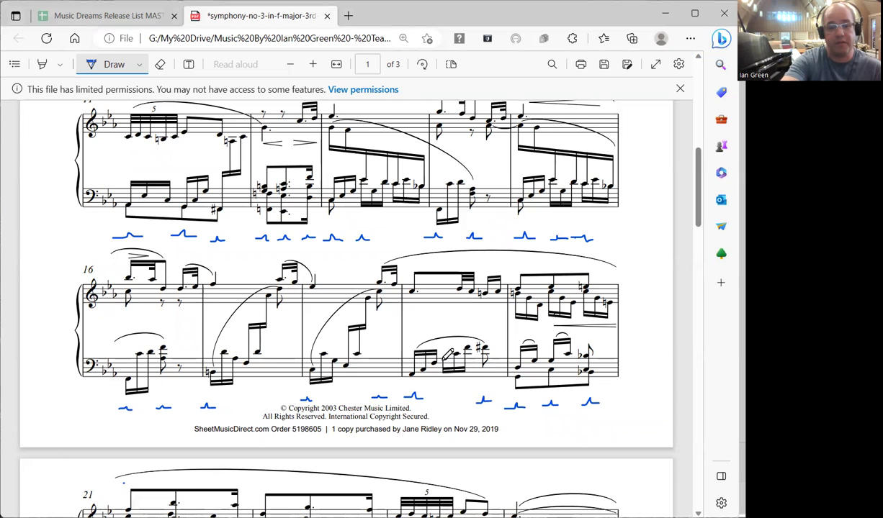
scroll(447, 353, "up", 1)
scroll(439, 350, "up", 1)
scroll(432, 345, "up", 1)
scroll(421, 338, "up", 1)
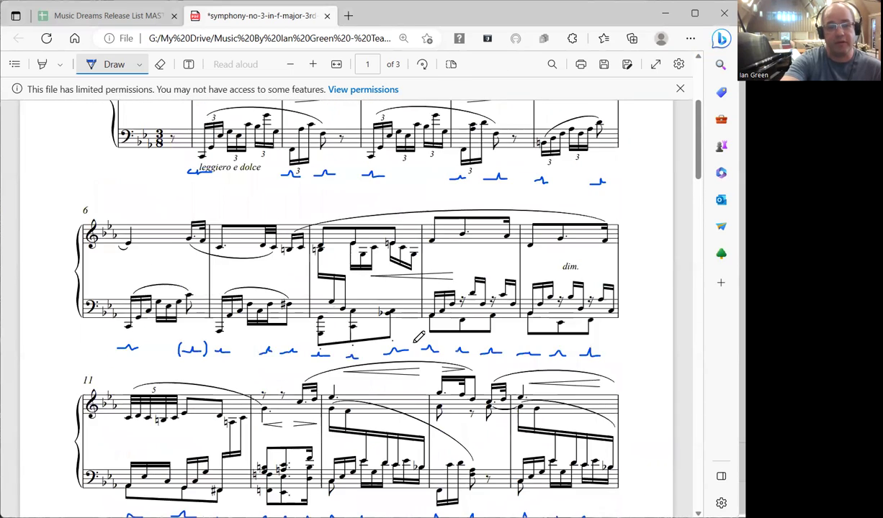
scroll(416, 337, "up", 1)
scroll(412, 336, "up", 1)
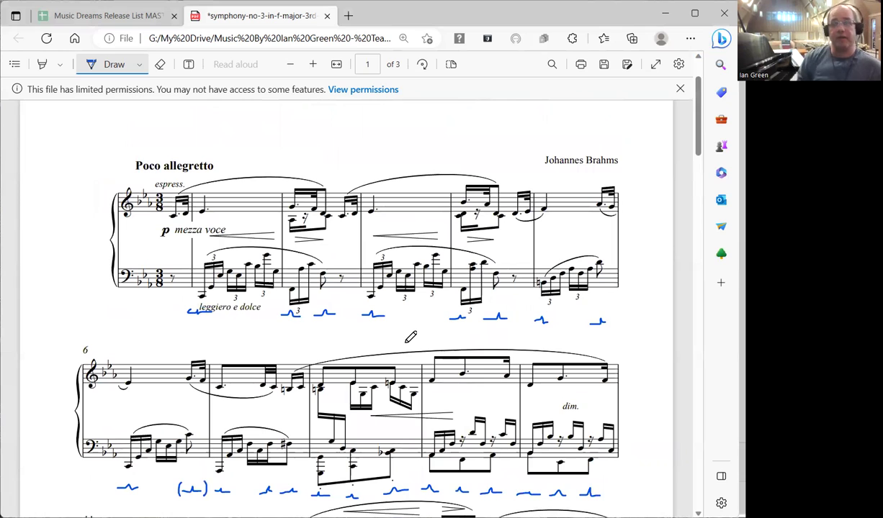